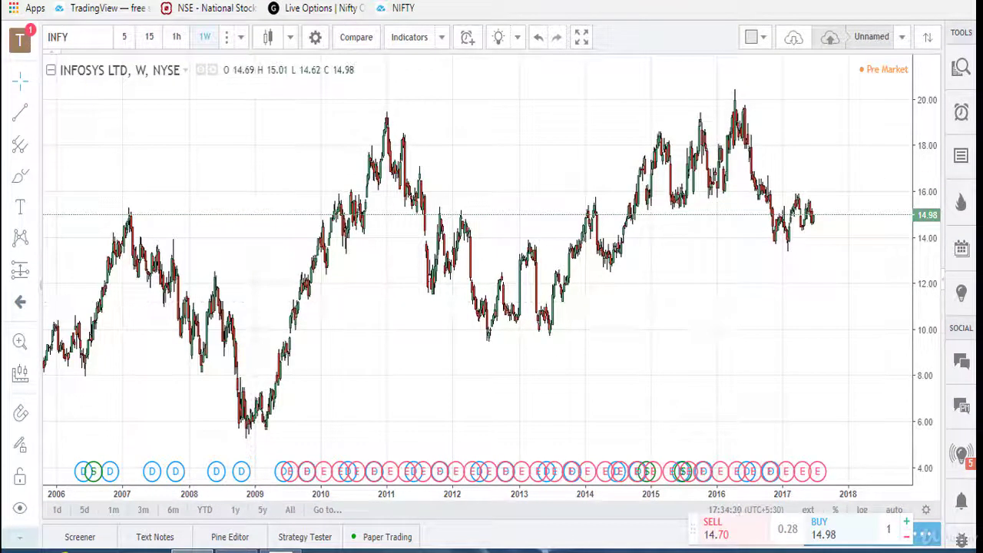
Draw a trend line on the INFY weekly chart from the 2008 low toward 2018 along the rising lows
click(31, 122)
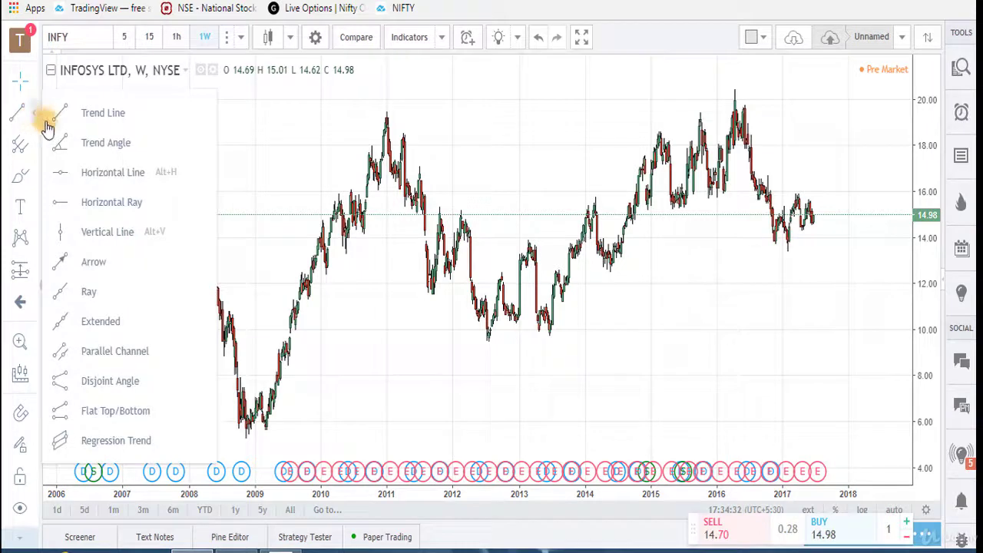
click(70, 112)
click(236, 433)
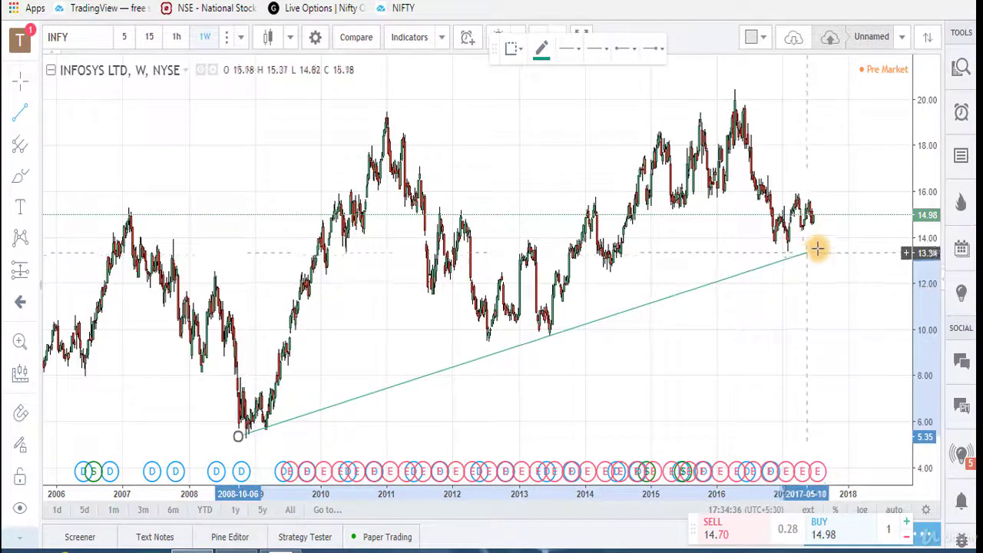
click(866, 213)
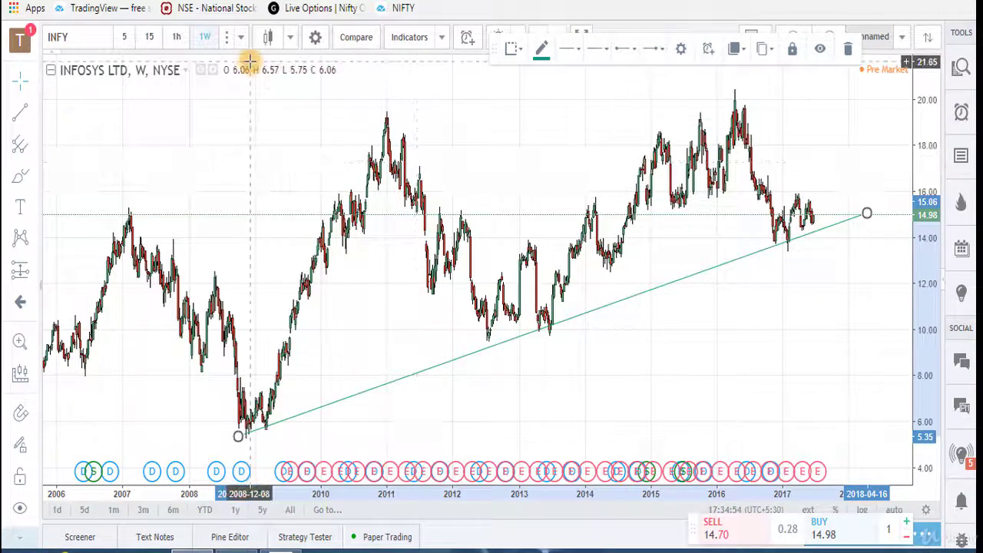
click(241, 39)
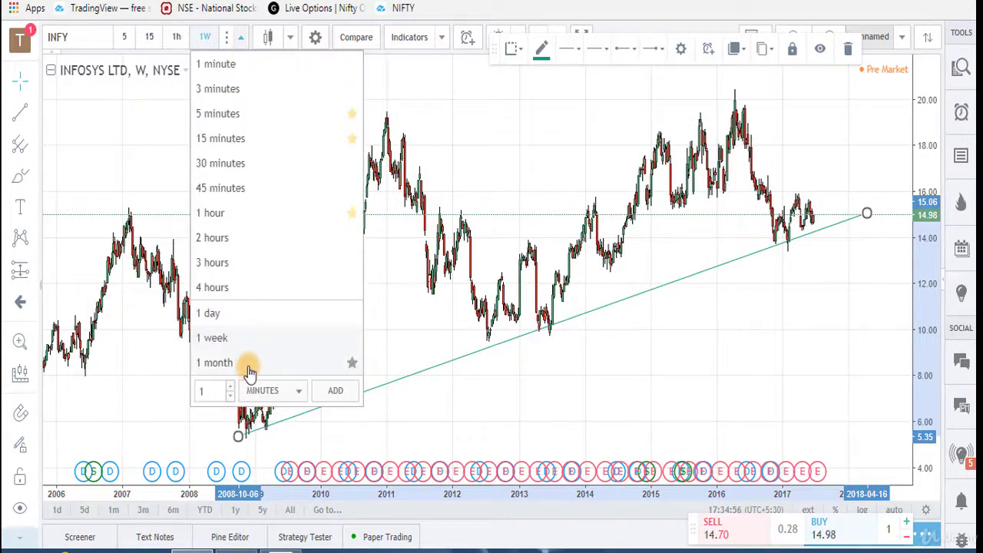
Switch INFY to monthly candles, then zoom, compress the price scale and pan back to about 1999
click(249, 372)
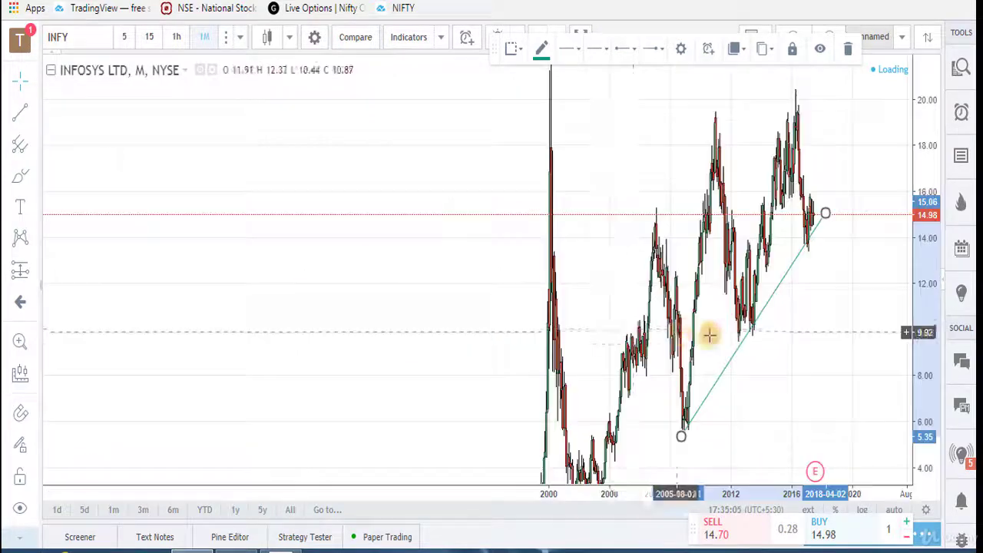
click(520, 463)
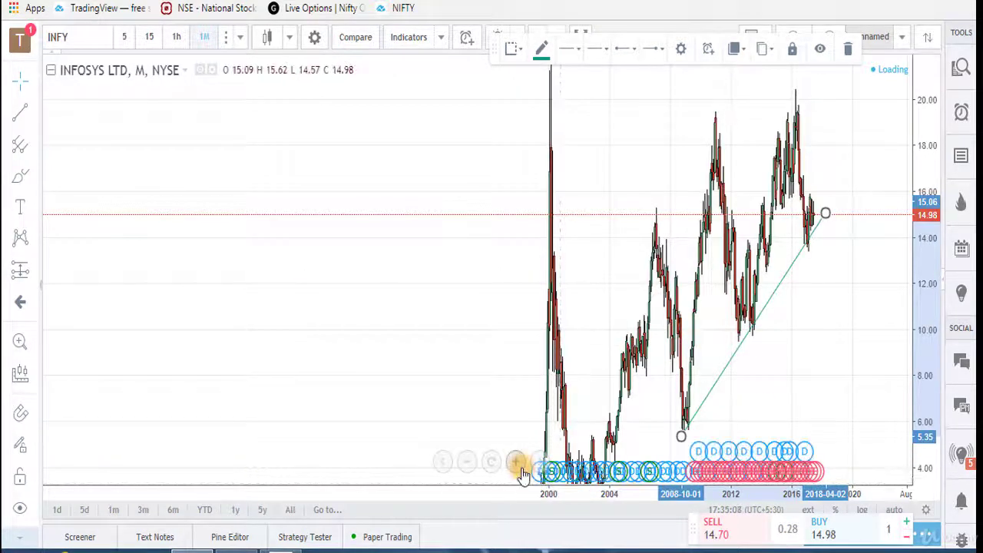
click(519, 463)
click(520, 463)
drag(933, 154, 929, 292)
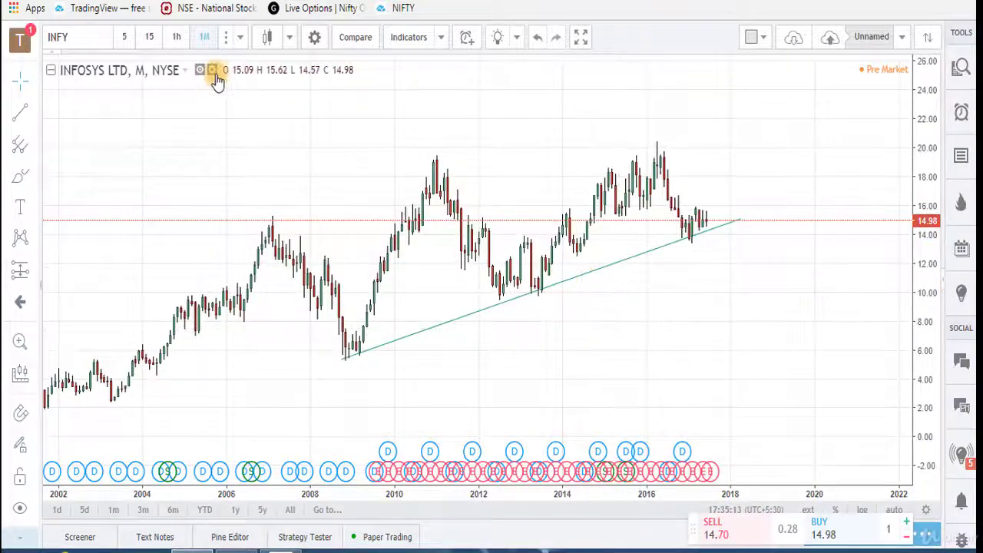
drag(254, 143, 375, 167)
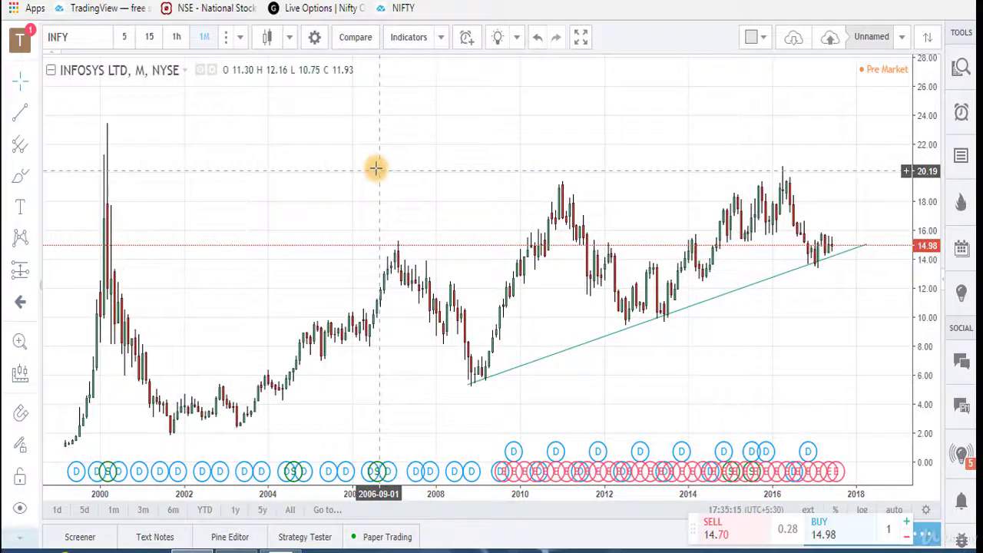
Add horizontal rays at the 19.51 resistance and 10.13 support levels
click(35, 118)
click(87, 207)
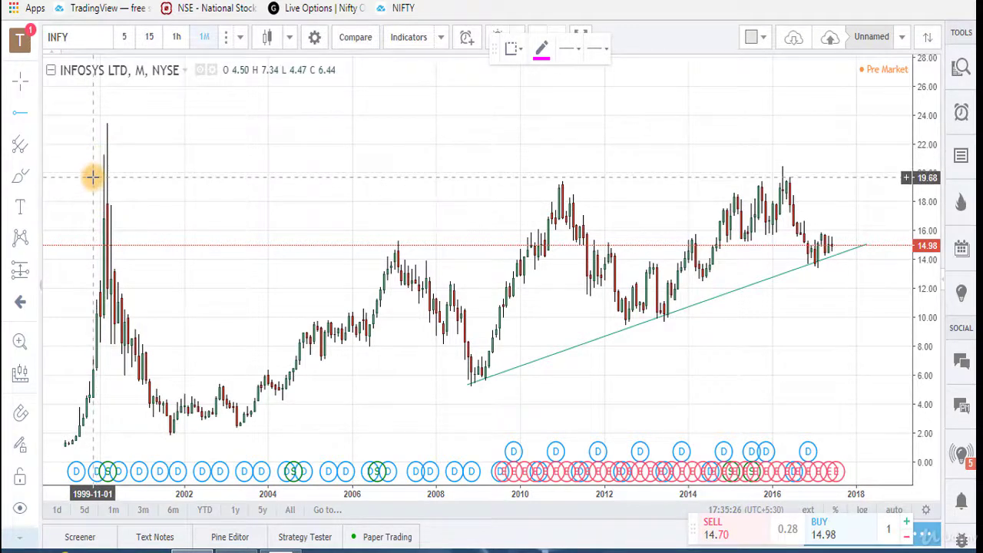
click(90, 179)
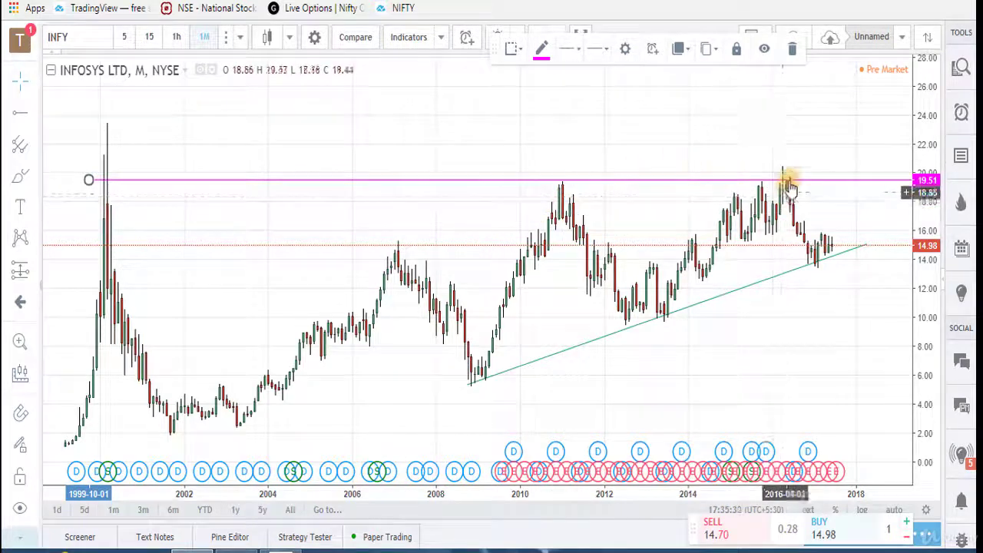
click(36, 125)
click(35, 125)
click(96, 205)
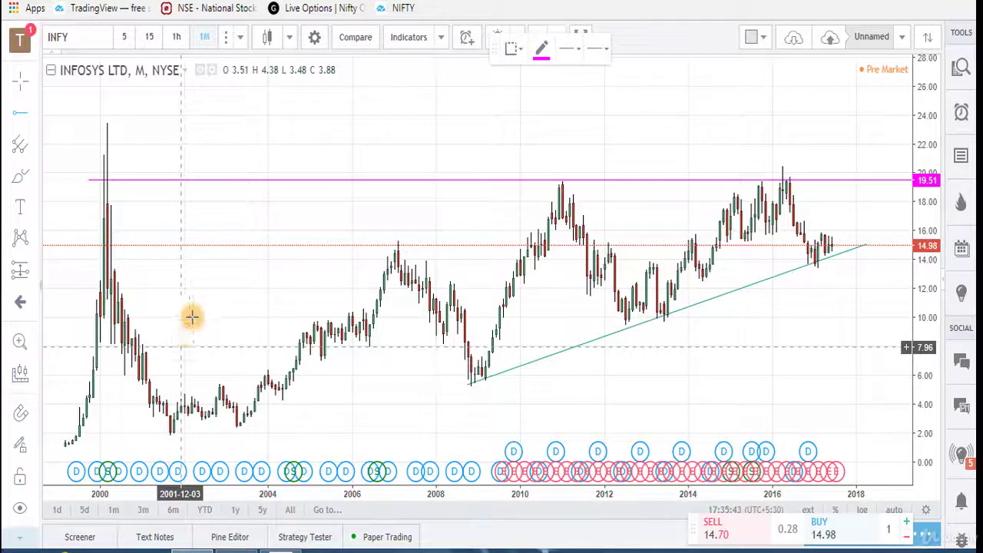
click(165, 315)
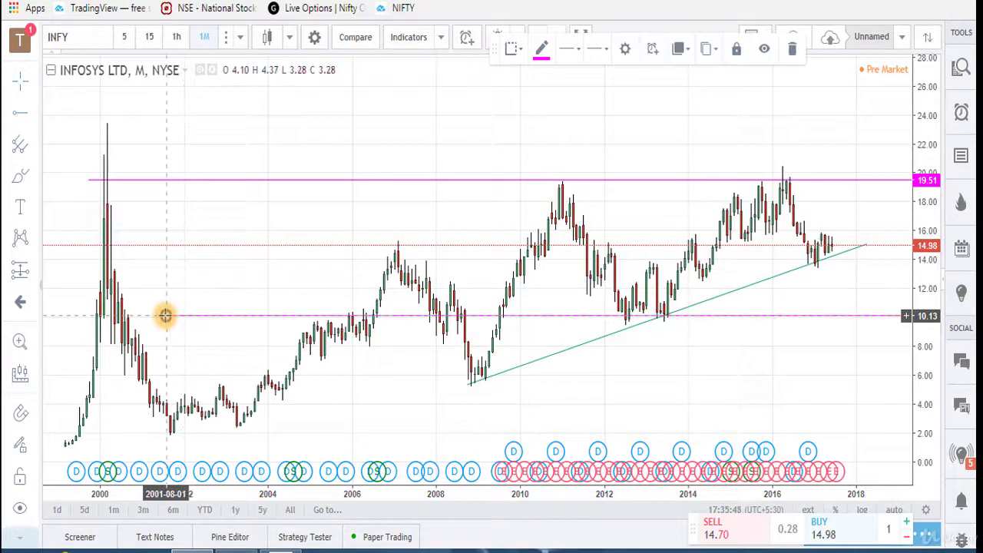
Add a horizontal ray at 15.11 and pan the chart toward recent years
click(35, 116)
click(92, 204)
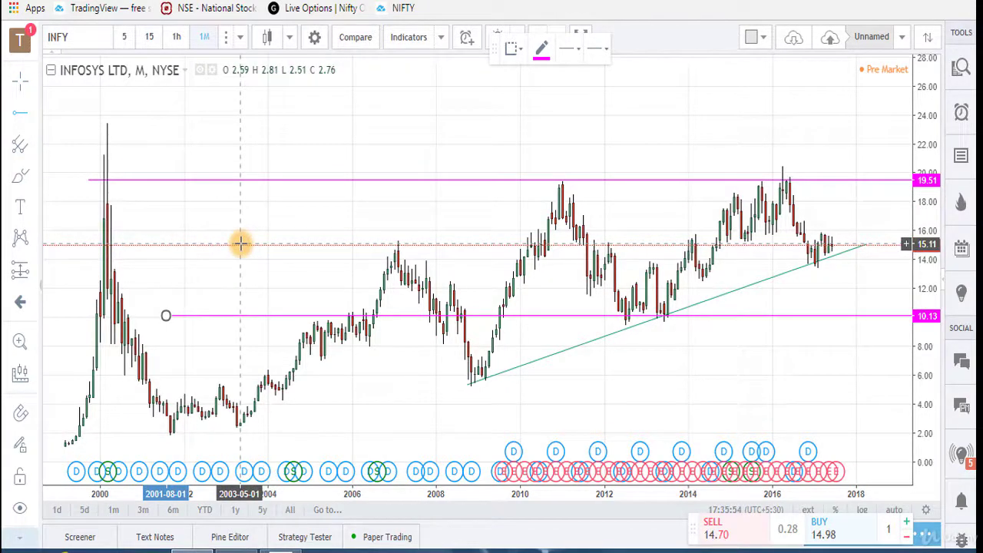
click(240, 243)
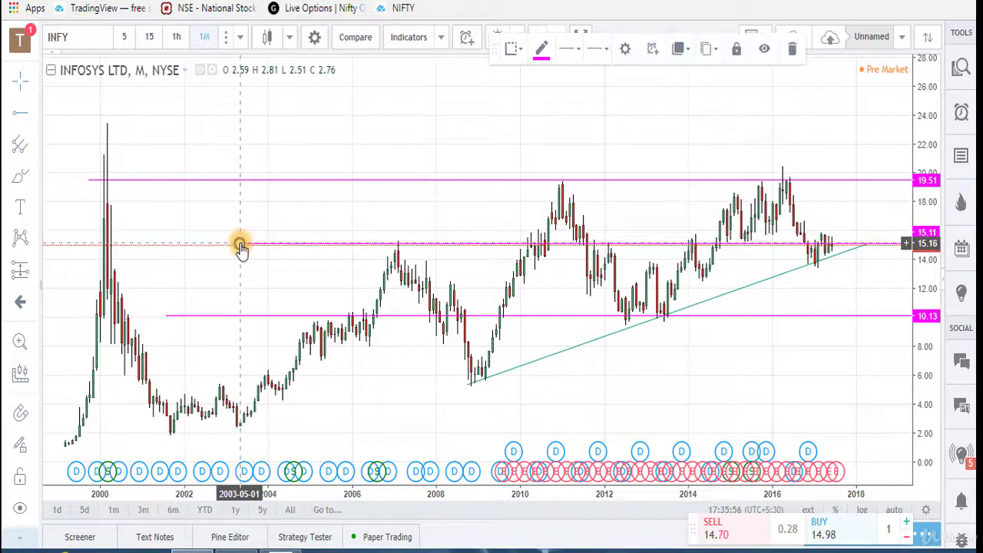
drag(620, 375, 518, 317)
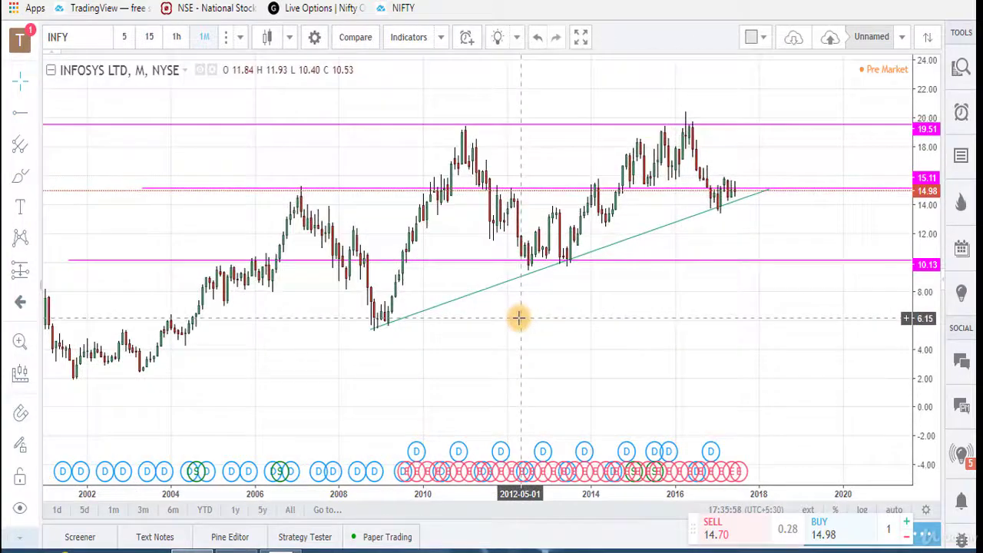
drag(569, 253, 555, 279)
click(698, 229)
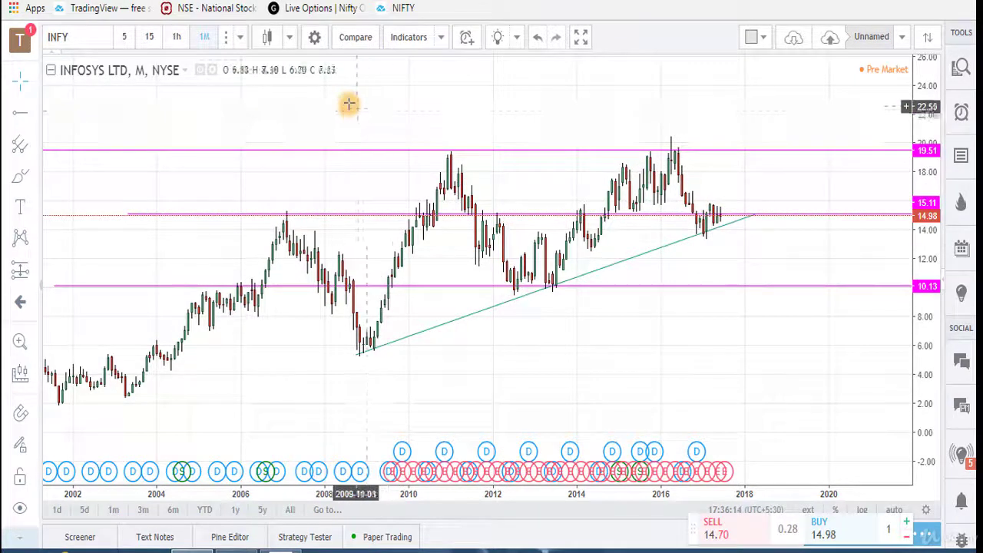
Switch INFY to daily candles and rescale the view around current prices, from August onward
click(240, 38)
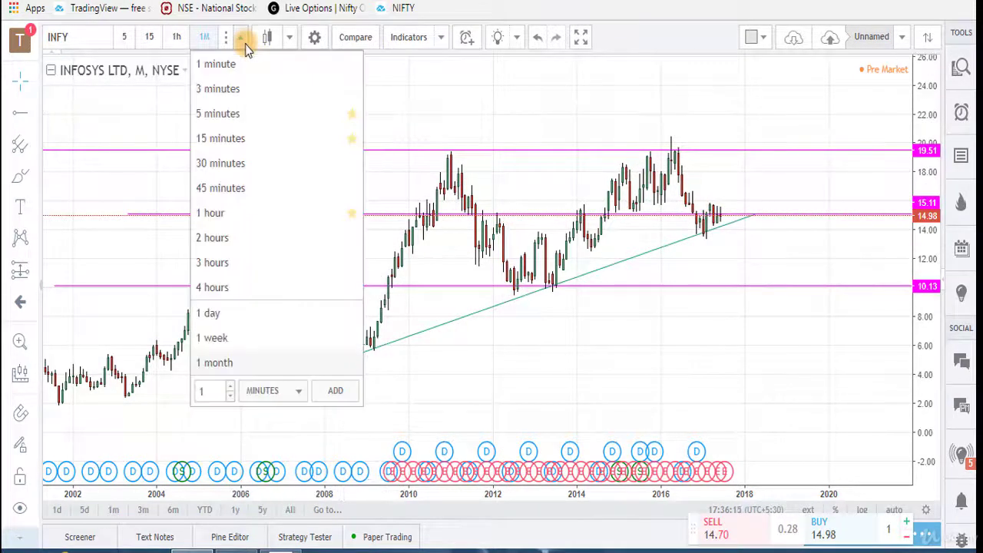
click(239, 315)
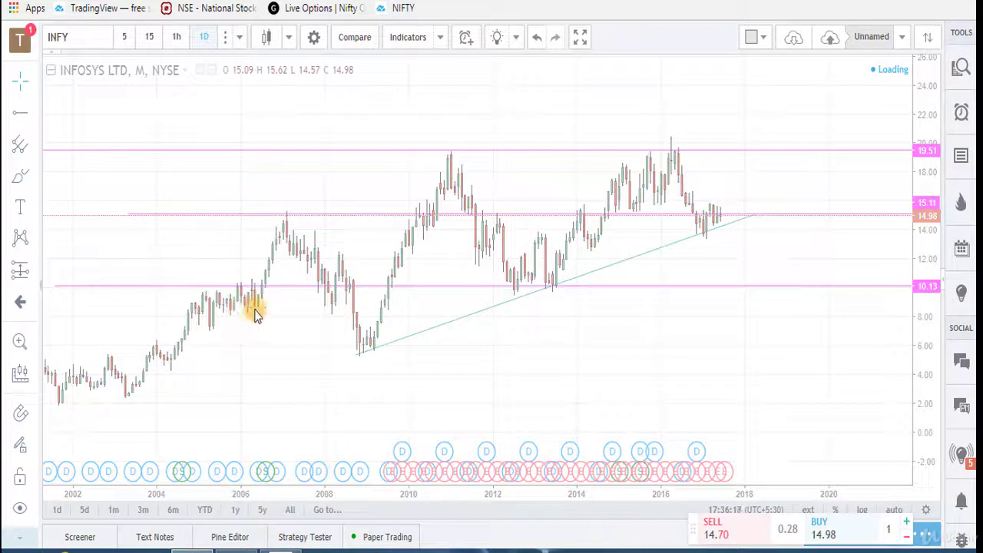
drag(925, 410, 774, 381)
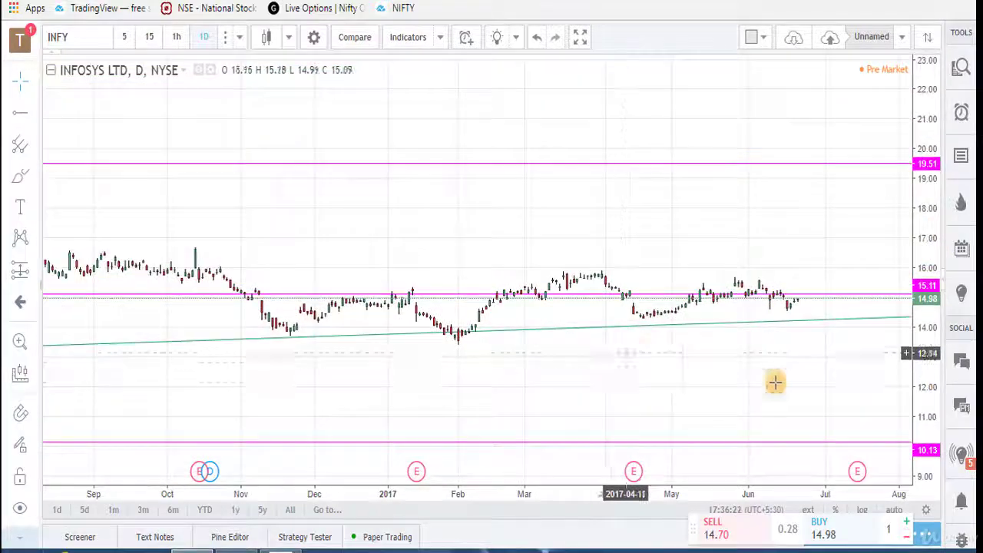
drag(912, 397, 929, 194)
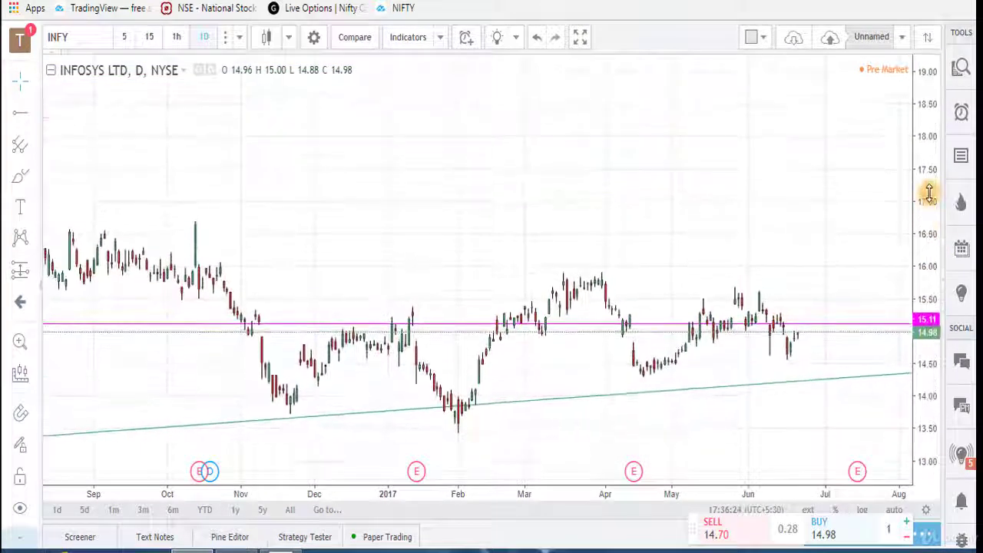
drag(719, 245, 794, 338)
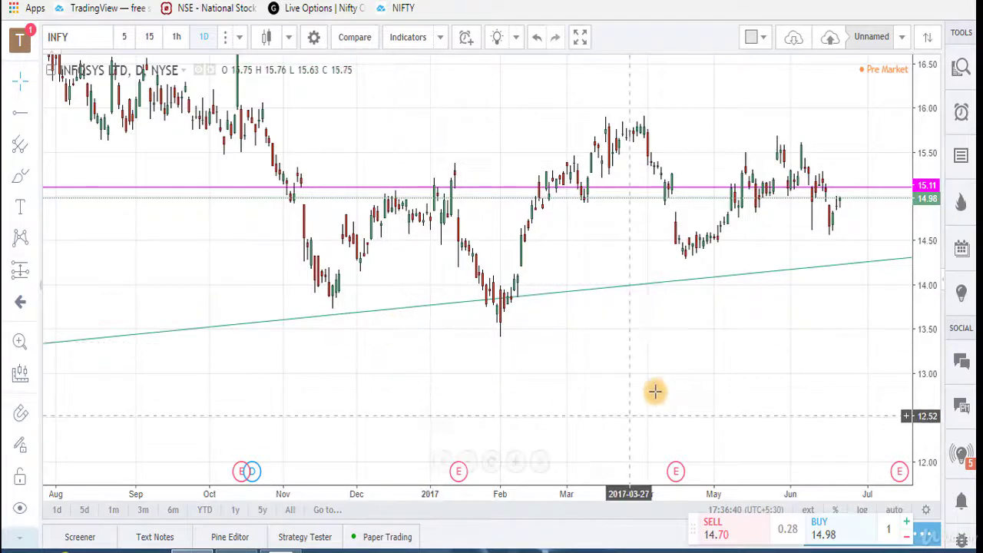
drag(509, 353, 415, 350)
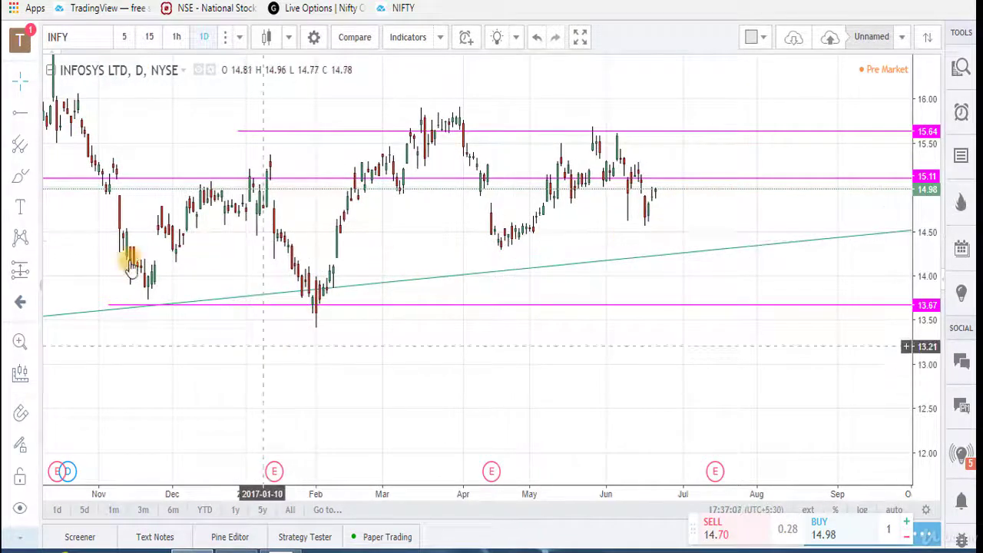
Draw a steeper trend line from the late-January low up through the June lows, then select it
click(34, 114)
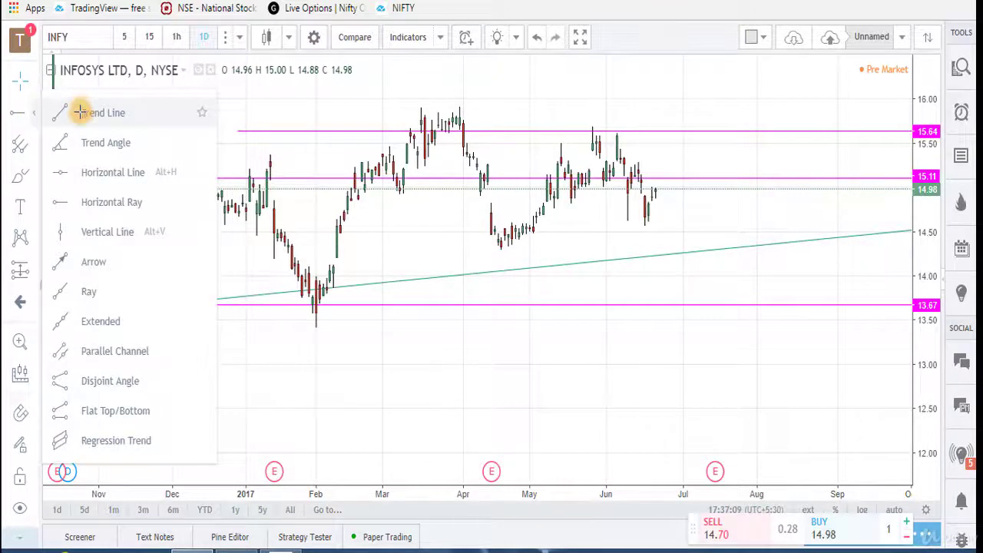
click(80, 112)
click(304, 311)
click(631, 223)
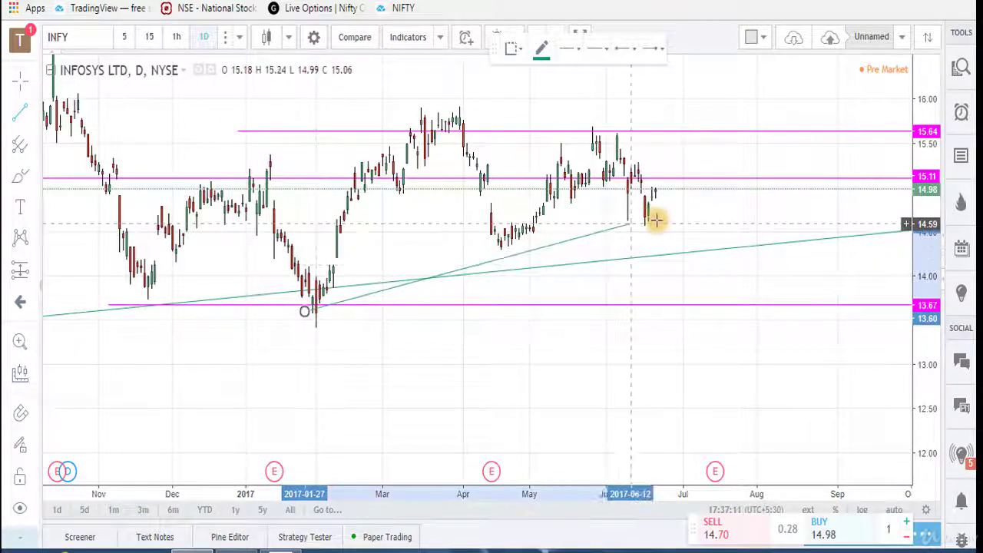
click(837, 150)
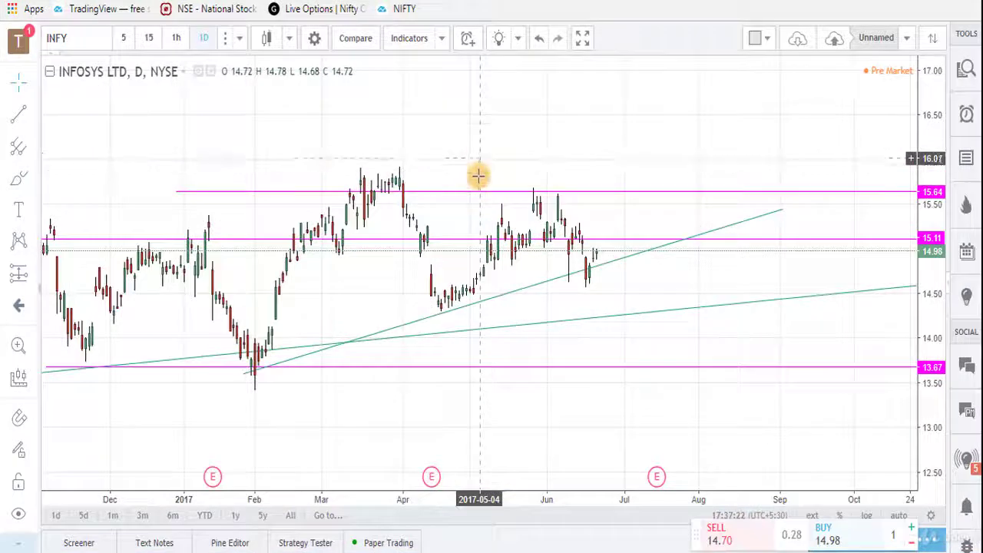
click(248, 371)
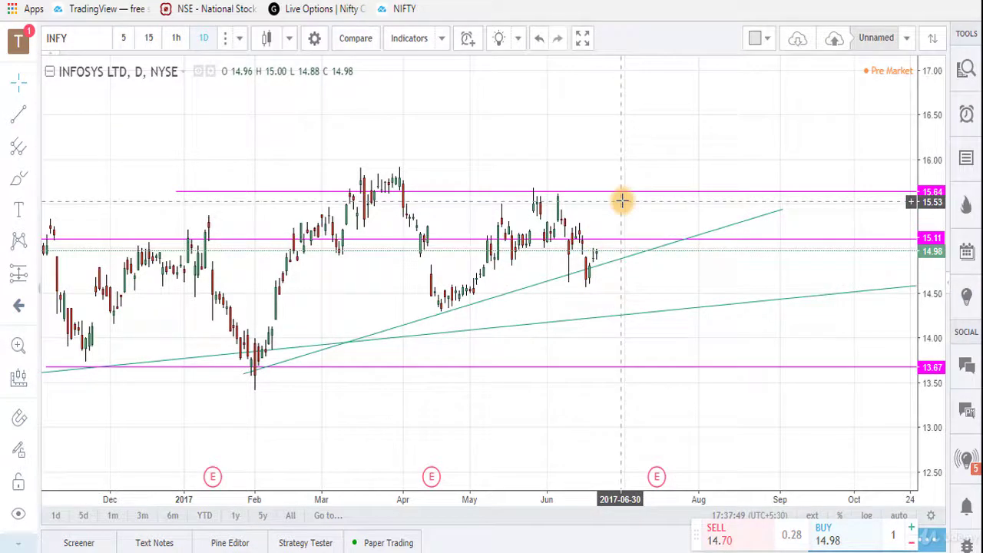
Select the rising trend line, then deselect it
click(595, 269)
click(637, 197)
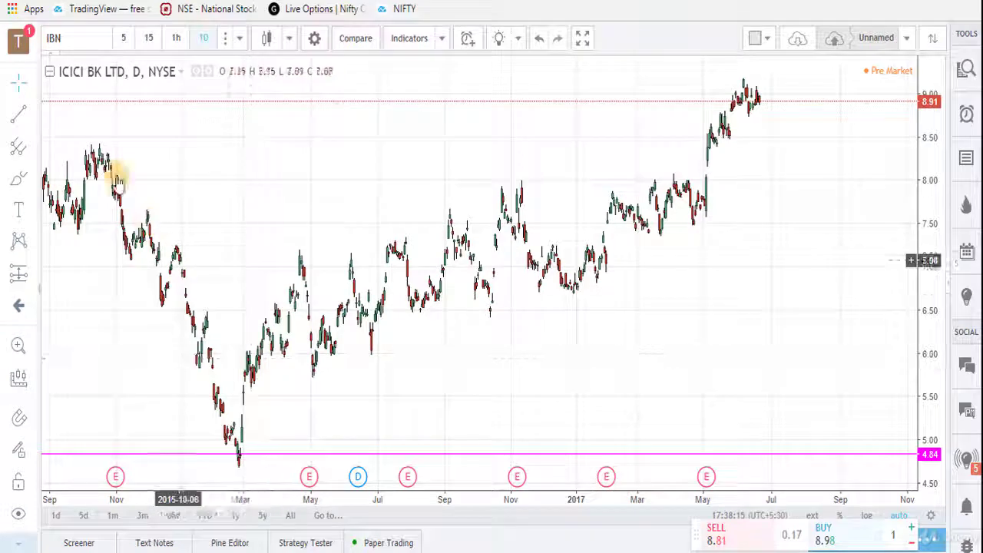
Draw channel trend lines along the 2016–2017 lows and highs, lowering the upper line's start to about 6.69
click(38, 121)
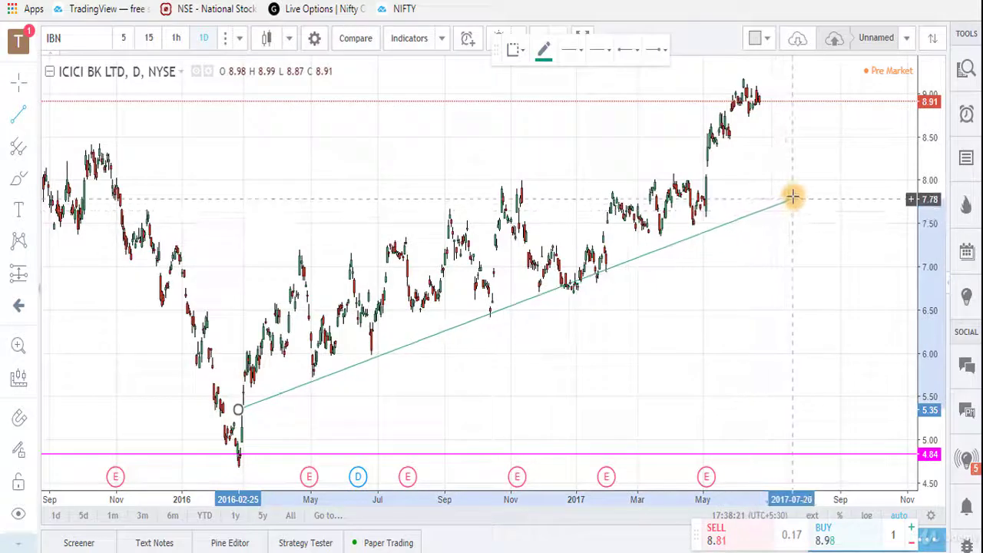
click(829, 178)
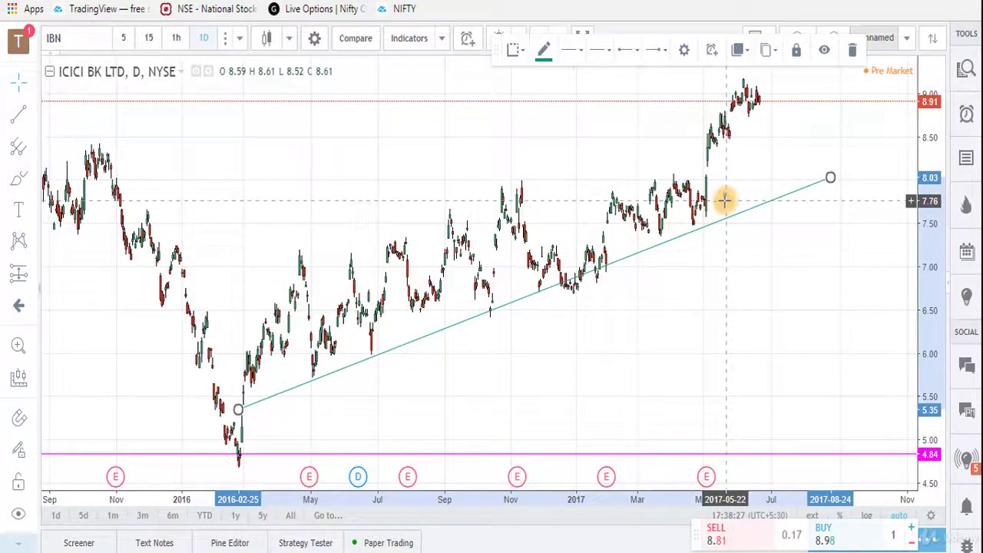
click(31, 121)
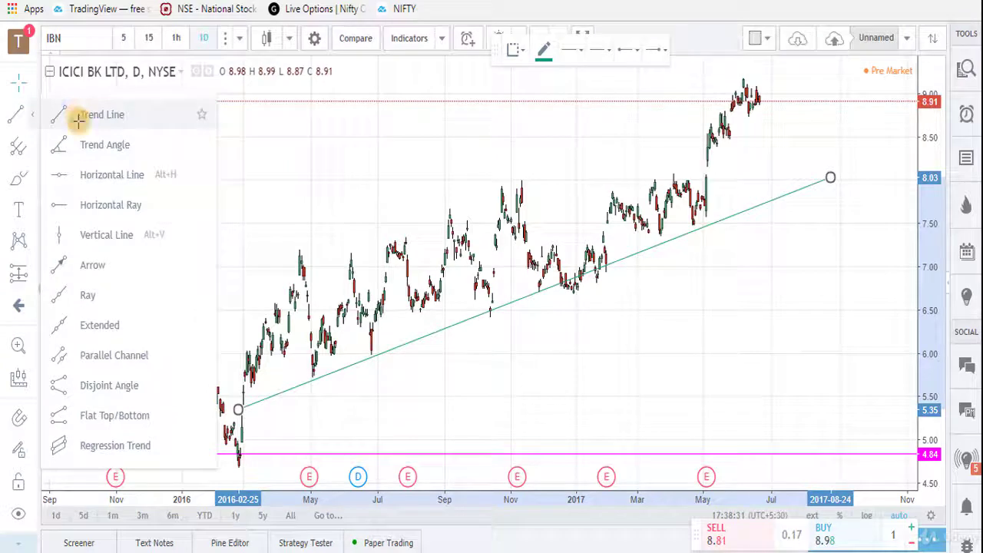
click(72, 114)
click(184, 278)
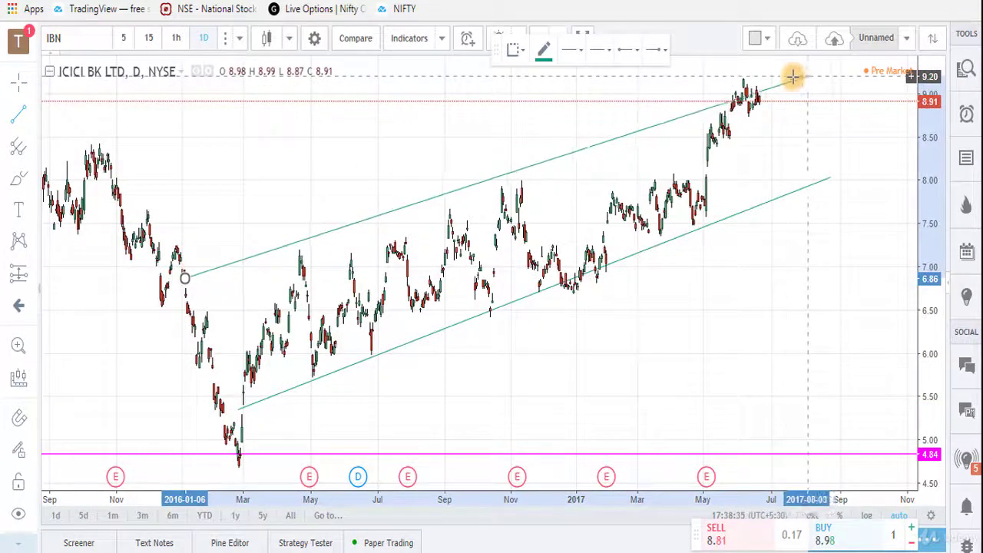
click(766, 70)
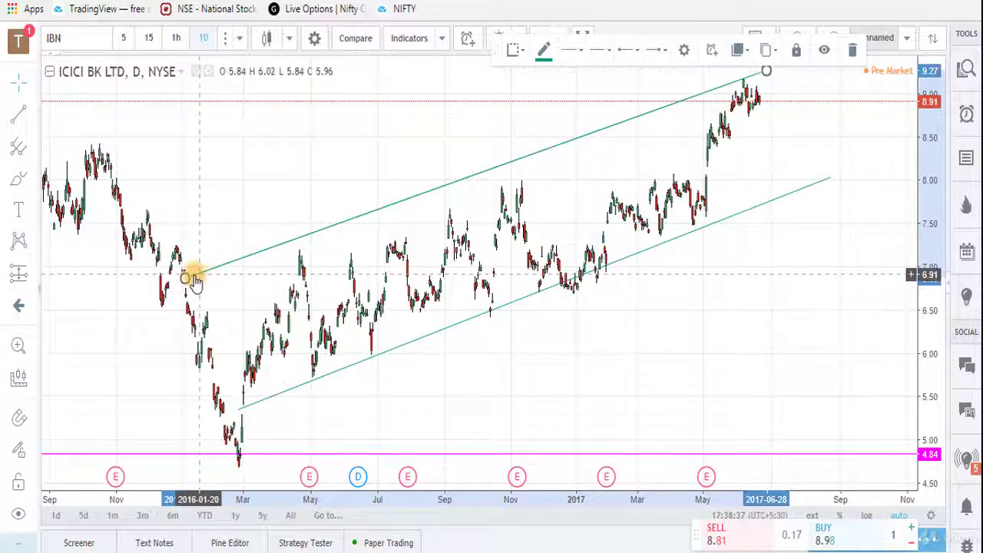
drag(189, 281, 189, 292)
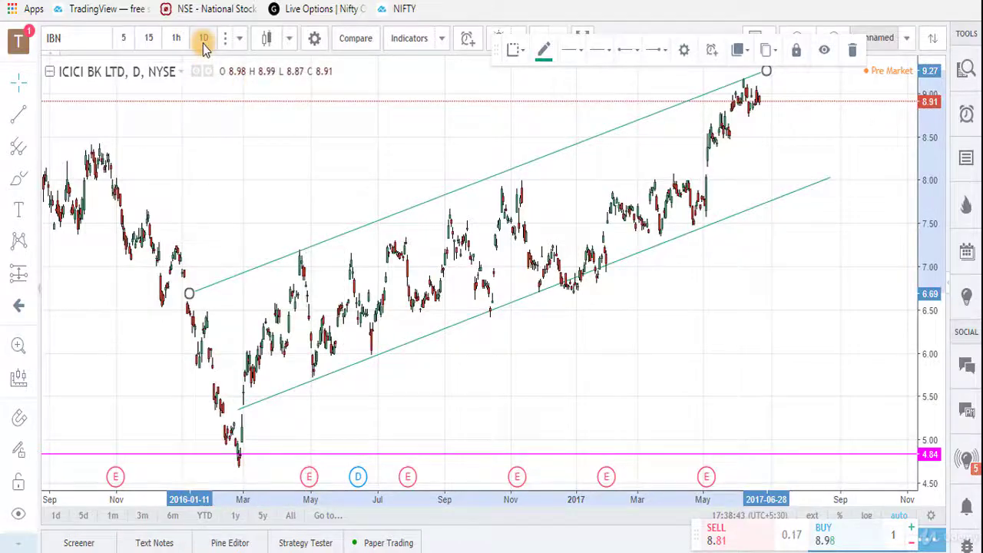
Switch IBN to weekly candles and pan to show 2009–2019 with the 12.23 line visible
click(239, 40)
click(230, 342)
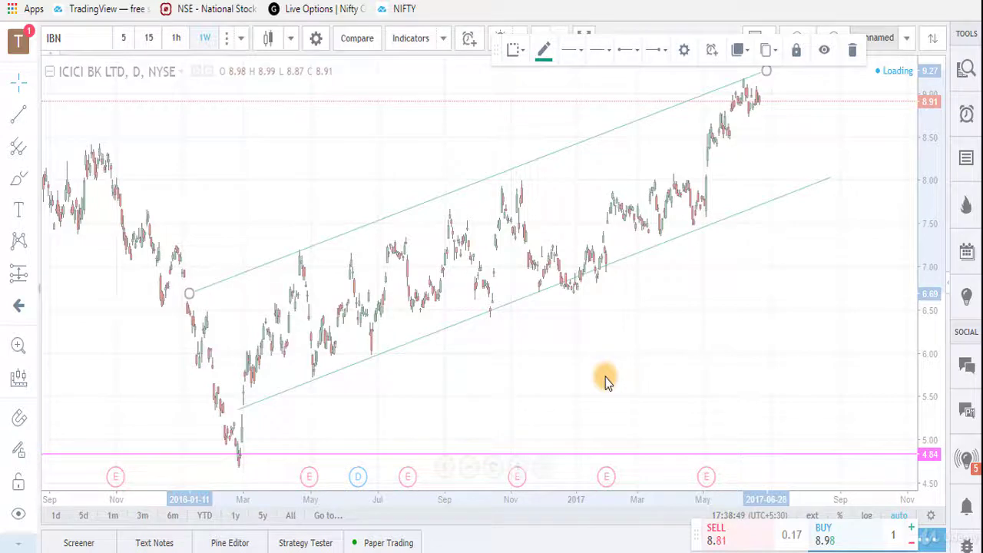
drag(719, 356, 737, 241)
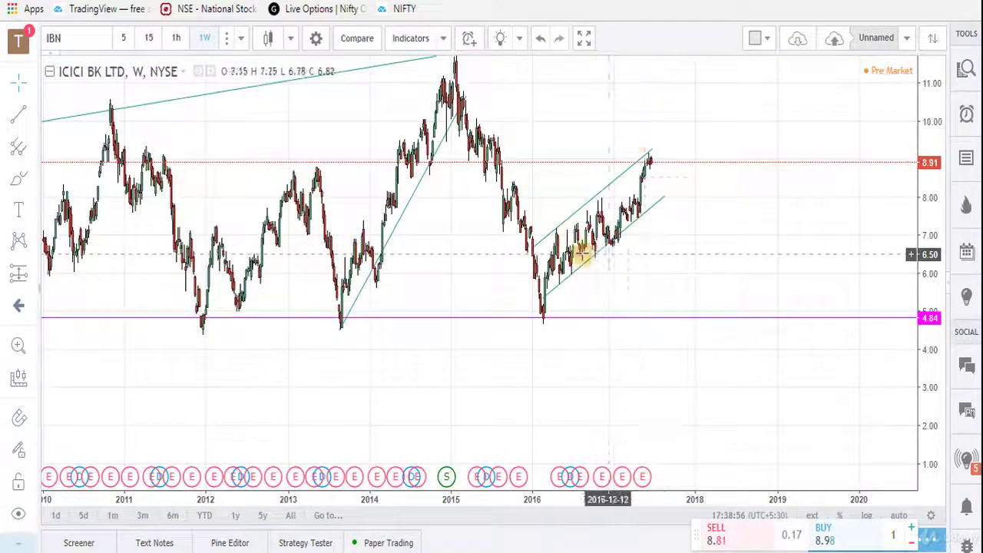
drag(620, 235, 714, 306)
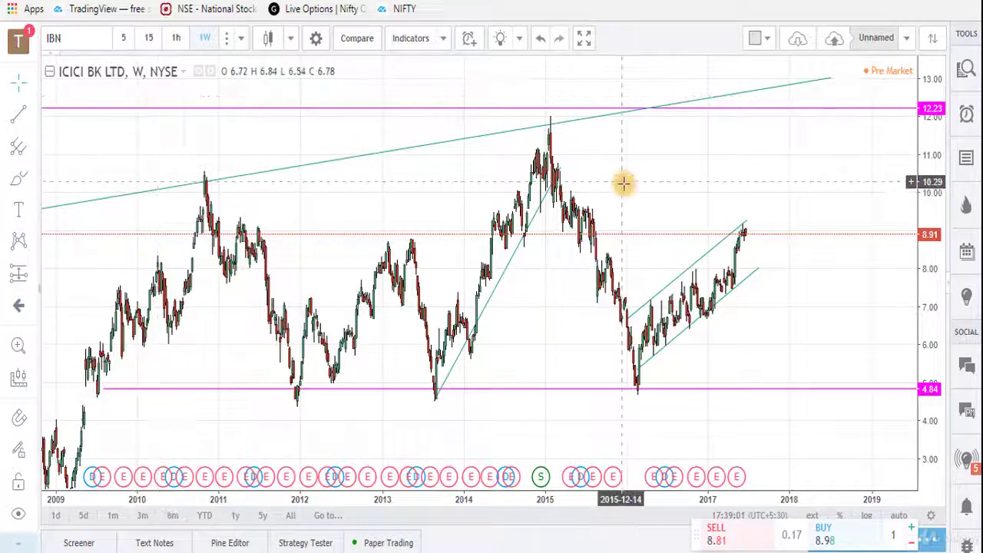
drag(624, 182, 623, 195)
Place a horizontal ray at the 8.95 level across the earlier swing highs
click(36, 120)
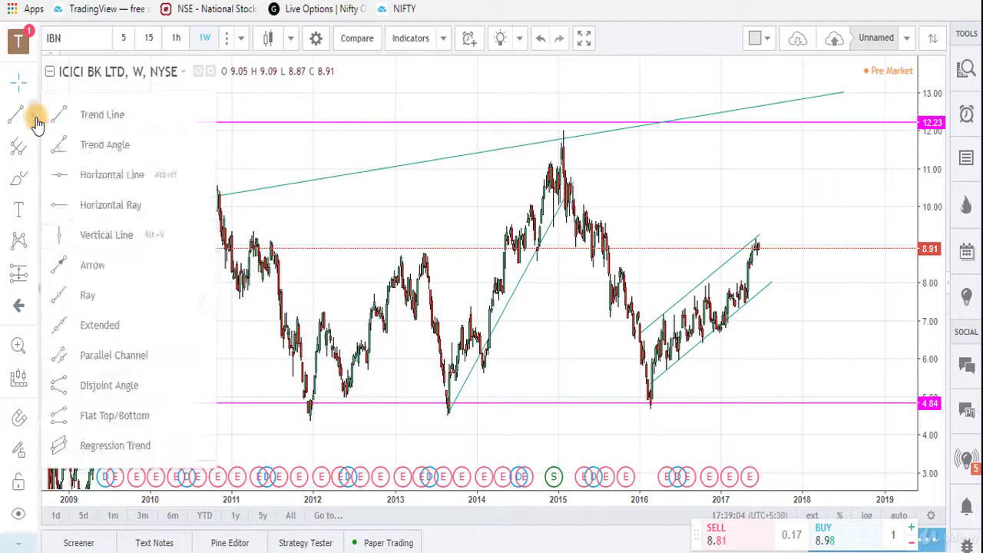
click(96, 204)
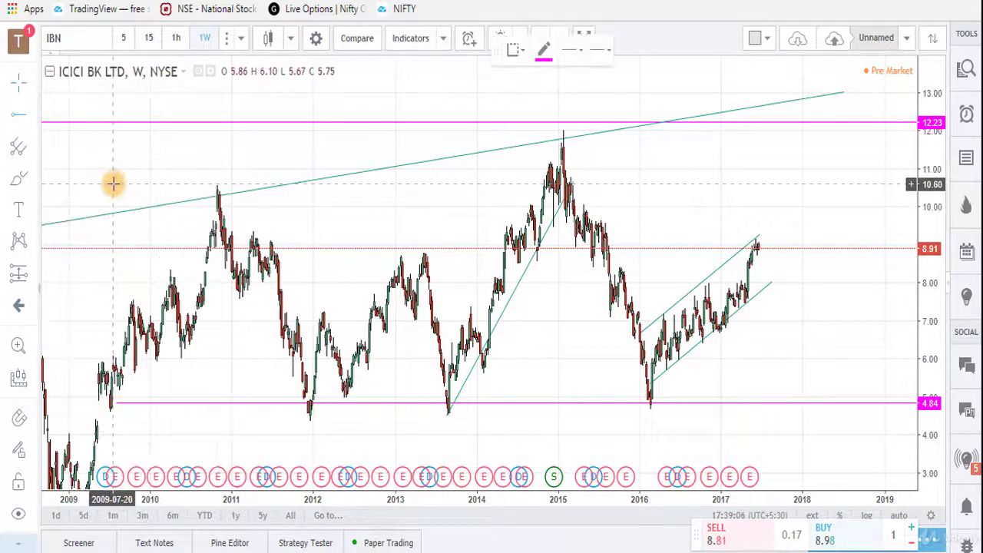
click(567, 123)
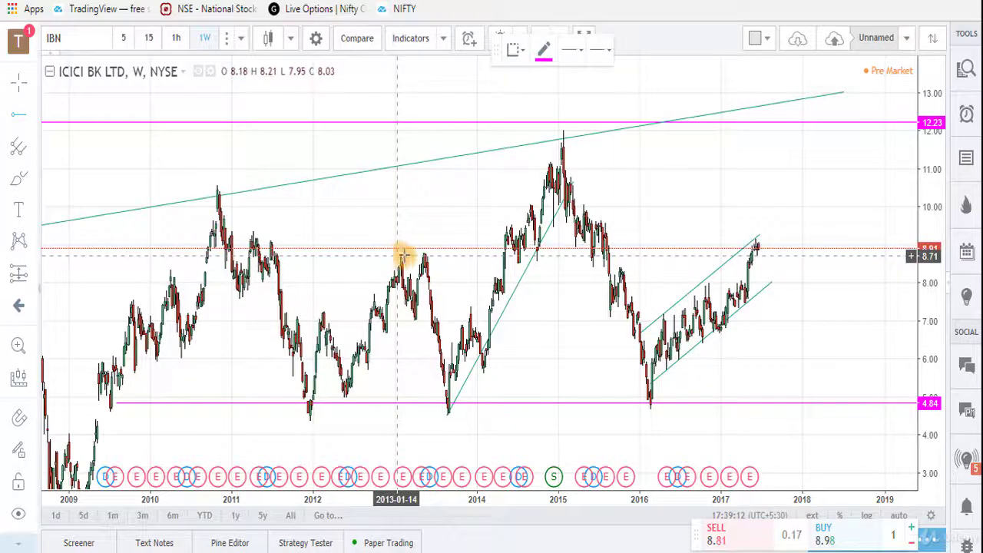
click(145, 245)
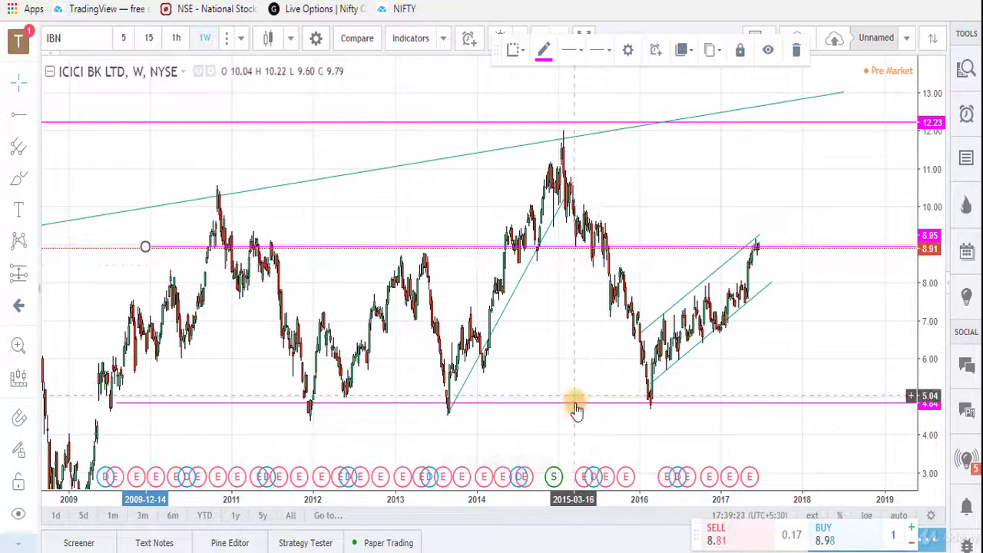
Check the chart style list without changing it, then open the interval list
click(290, 40)
click(320, 107)
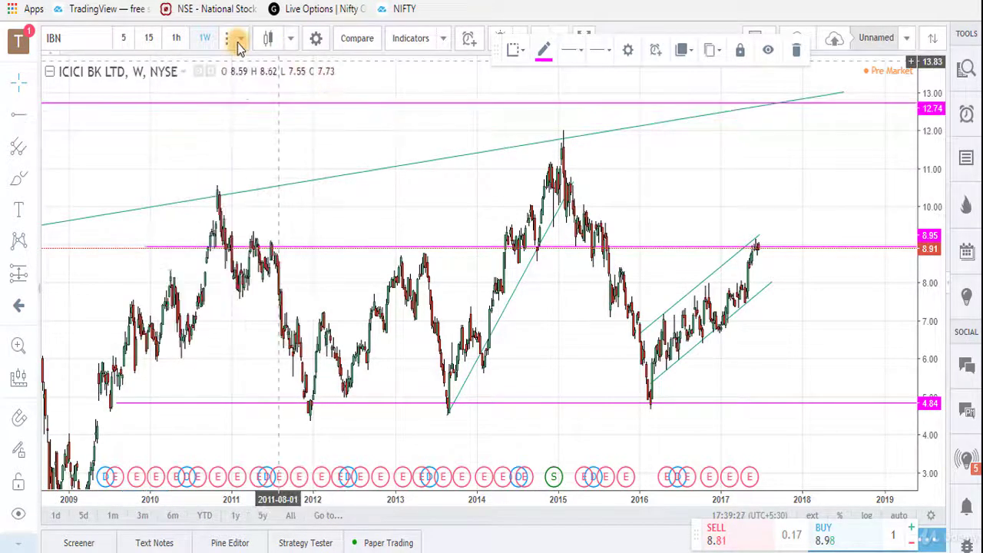
click(241, 40)
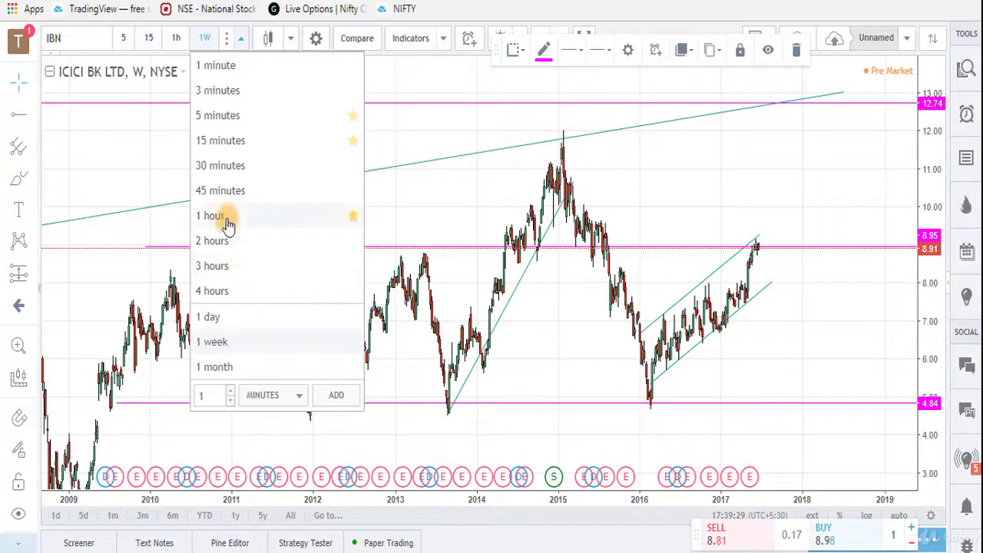